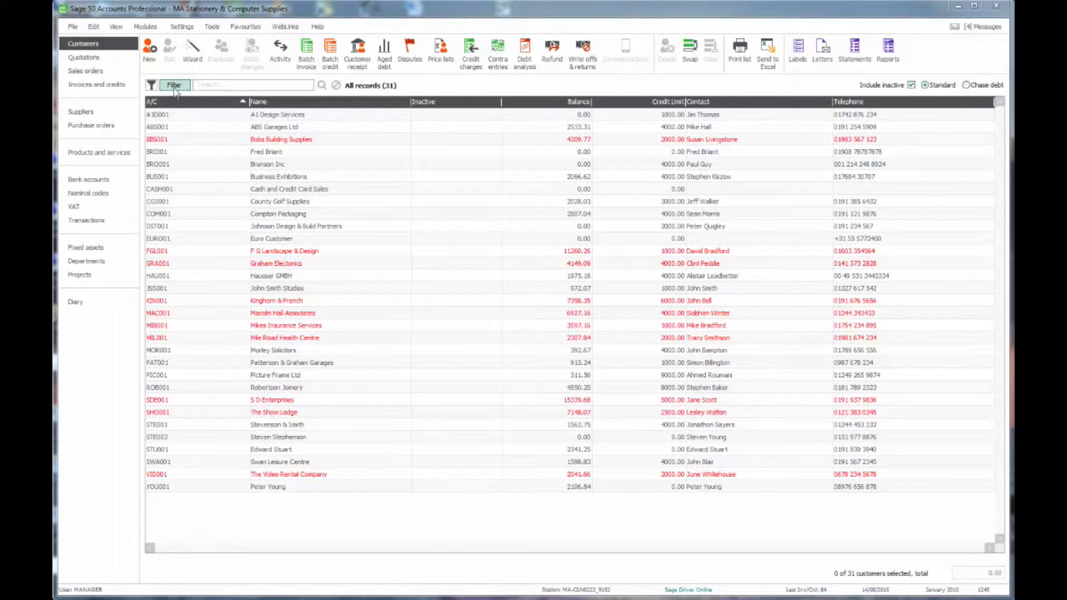
# Step: Start a customer filter with the Where join on the Registered Address Line5 field
pyautogui.click(173, 87)
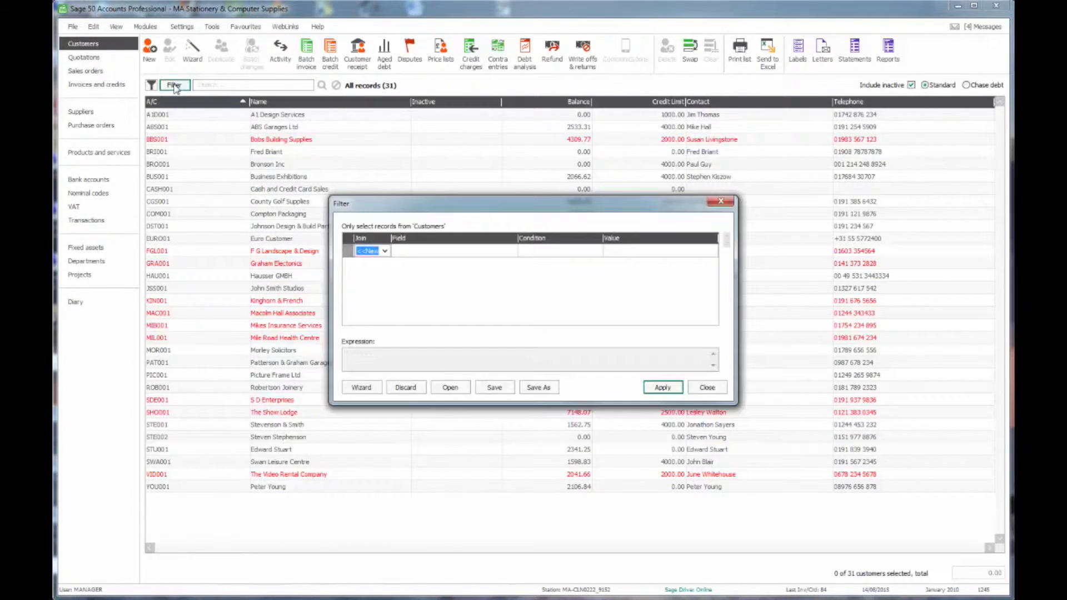
pyautogui.click(386, 252)
pyautogui.click(368, 265)
pyautogui.click(411, 257)
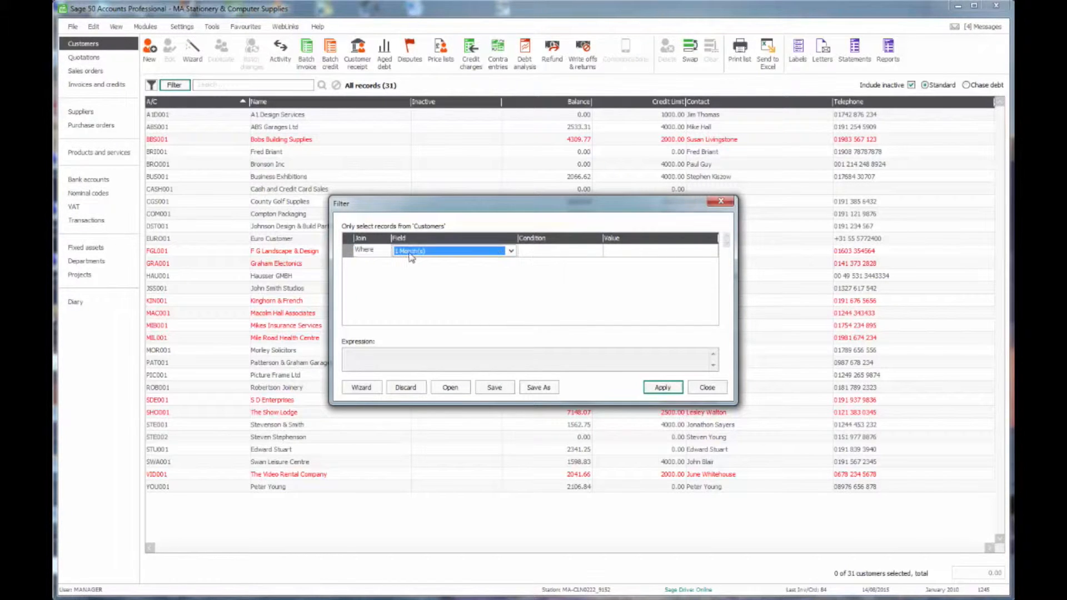
pyautogui.click(511, 251)
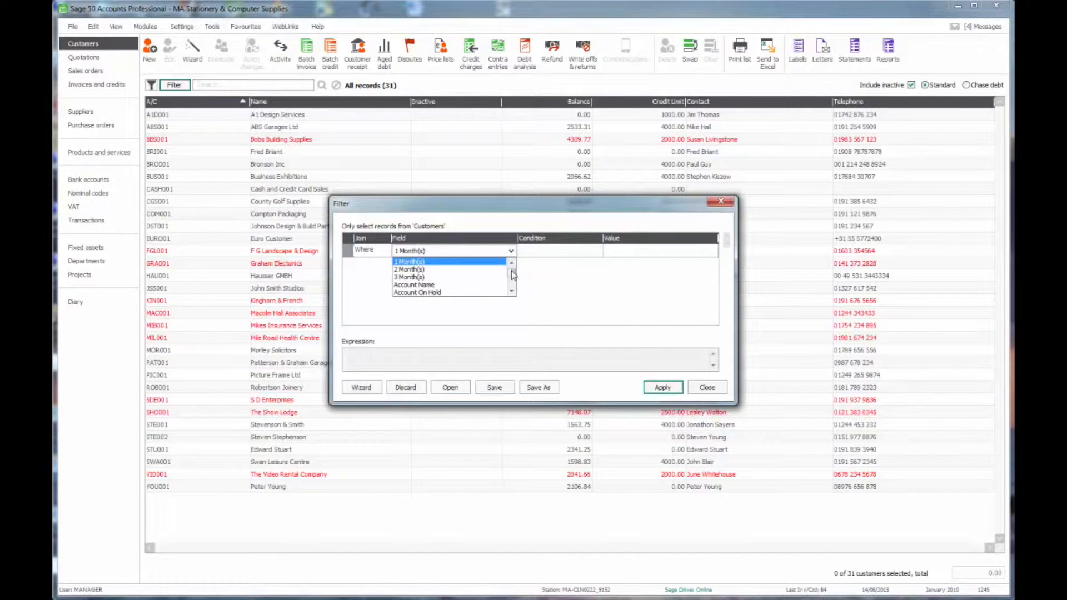
pyautogui.moveTo(512, 267); pyautogui.dragTo(511, 277)
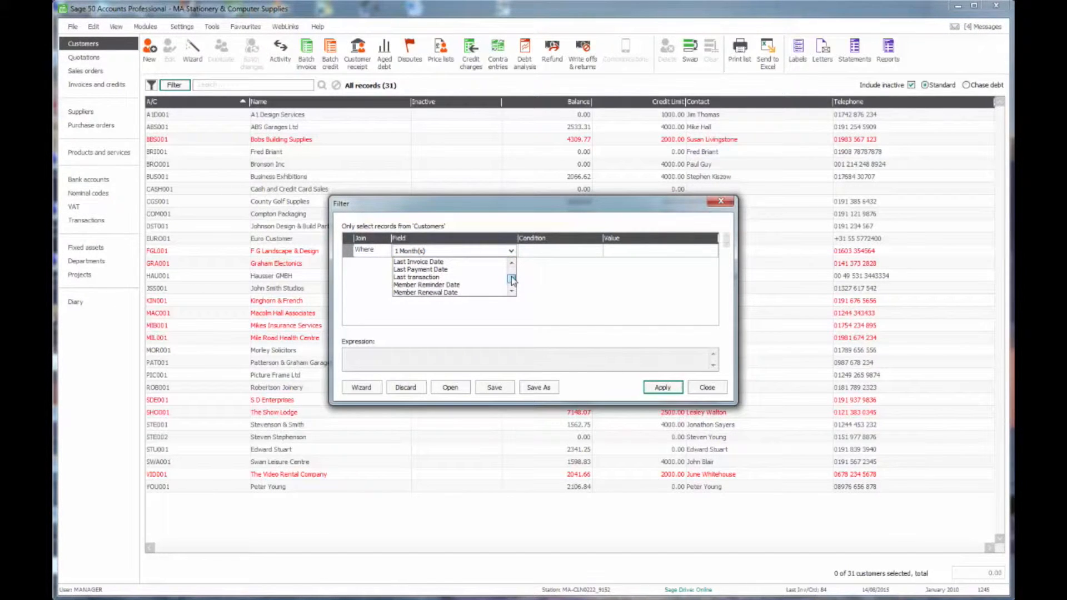
pyautogui.scroll(-2, 511, 279)
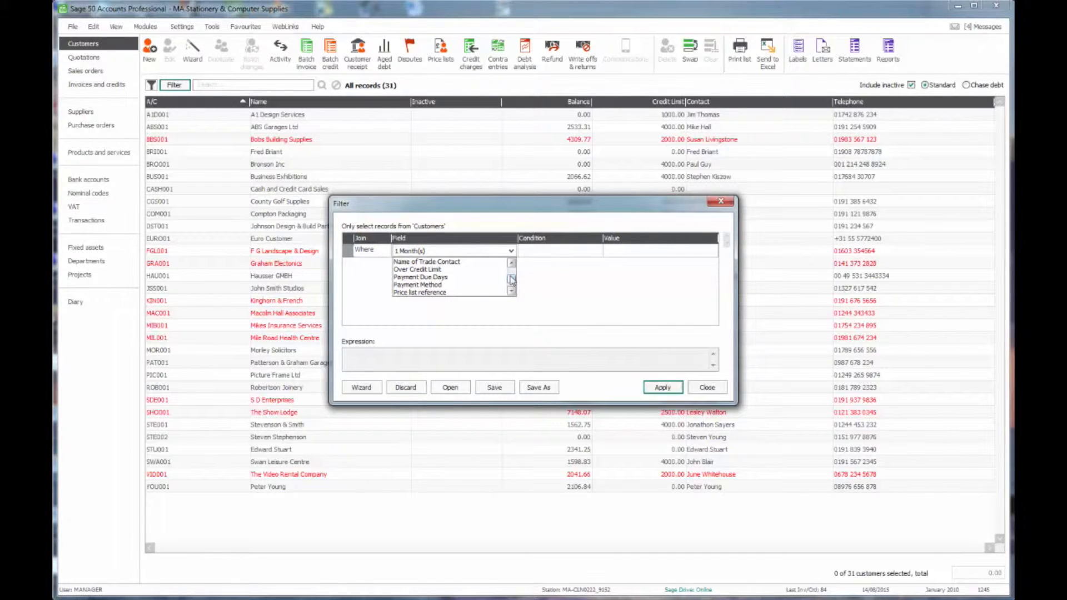
pyautogui.scroll(-2, 511, 279)
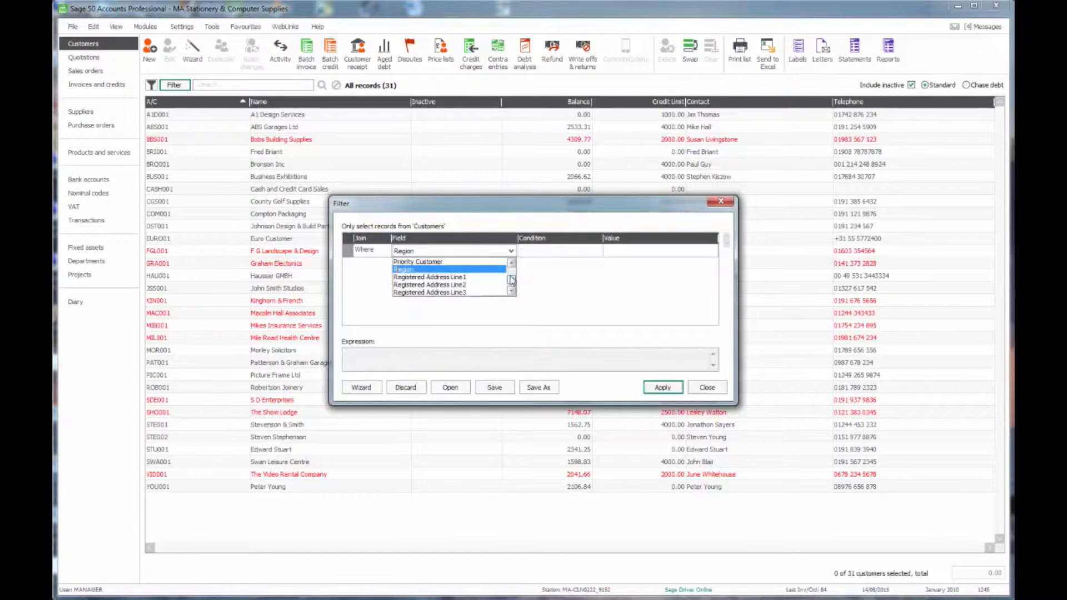
pyautogui.scroll(-2, 512, 279)
pyautogui.click(481, 284)
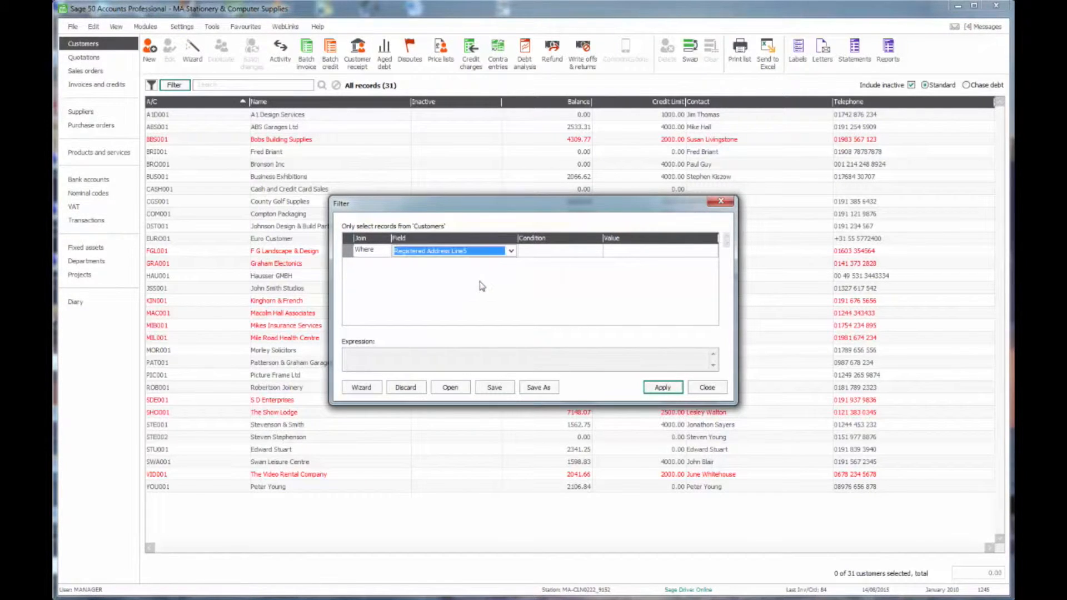
# Step: Complete the customer filter with Is Equal To and the value ne*, apply it to the list and close the filter window
pyautogui.click(548, 253)
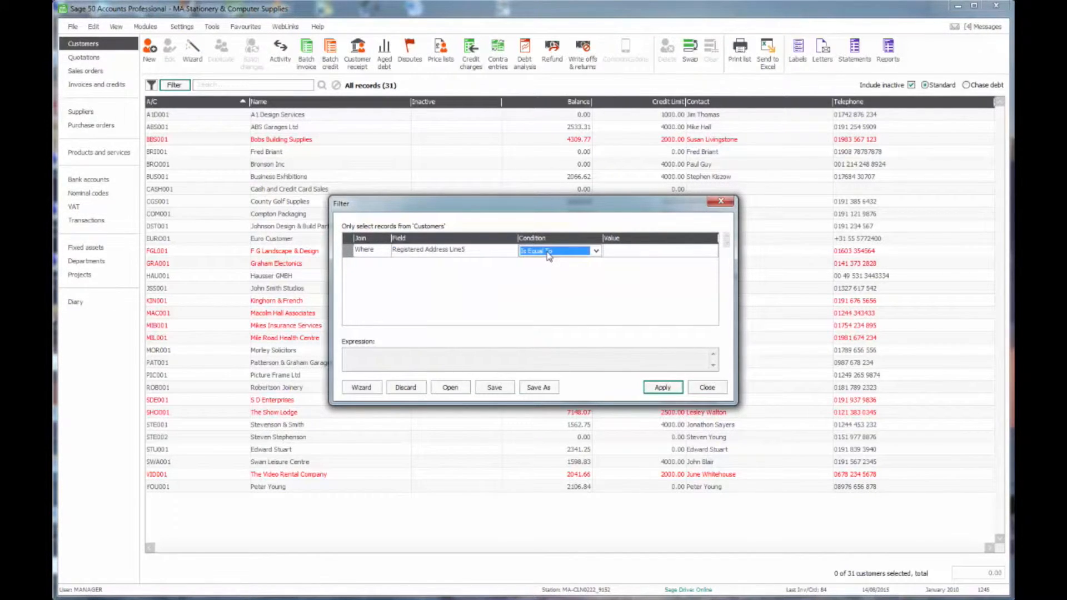
pyautogui.click(619, 253)
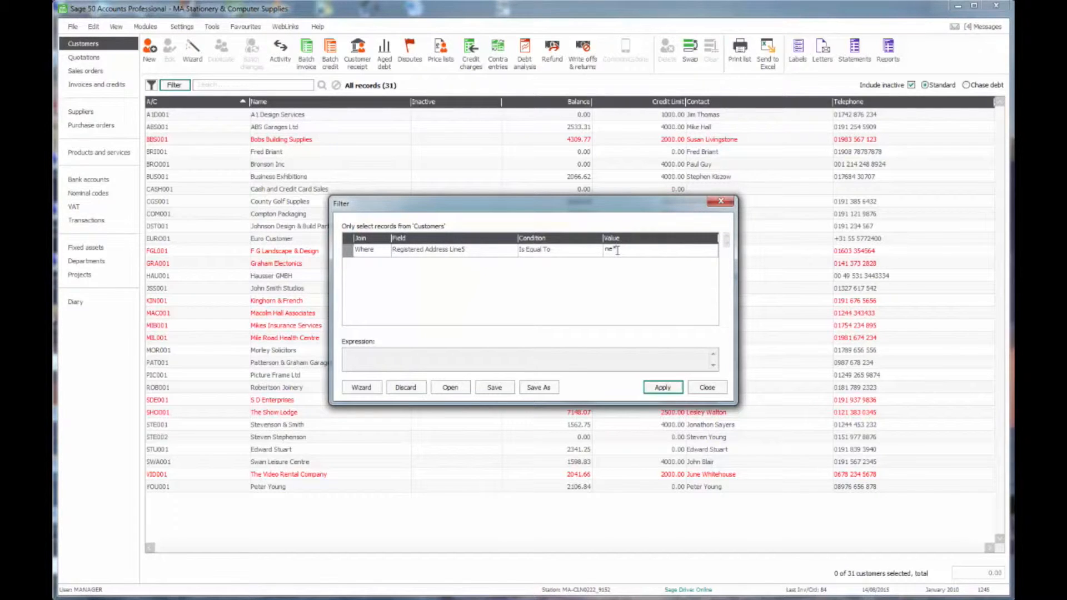
pyautogui.click(659, 391)
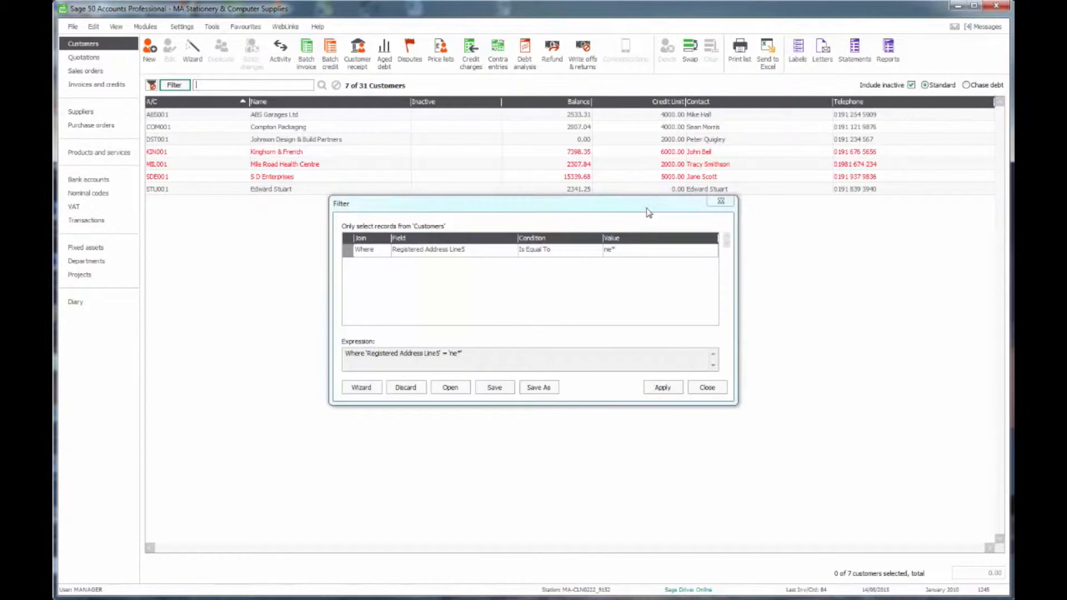
pyautogui.moveTo(647, 211); pyautogui.dragTo(644, 264)
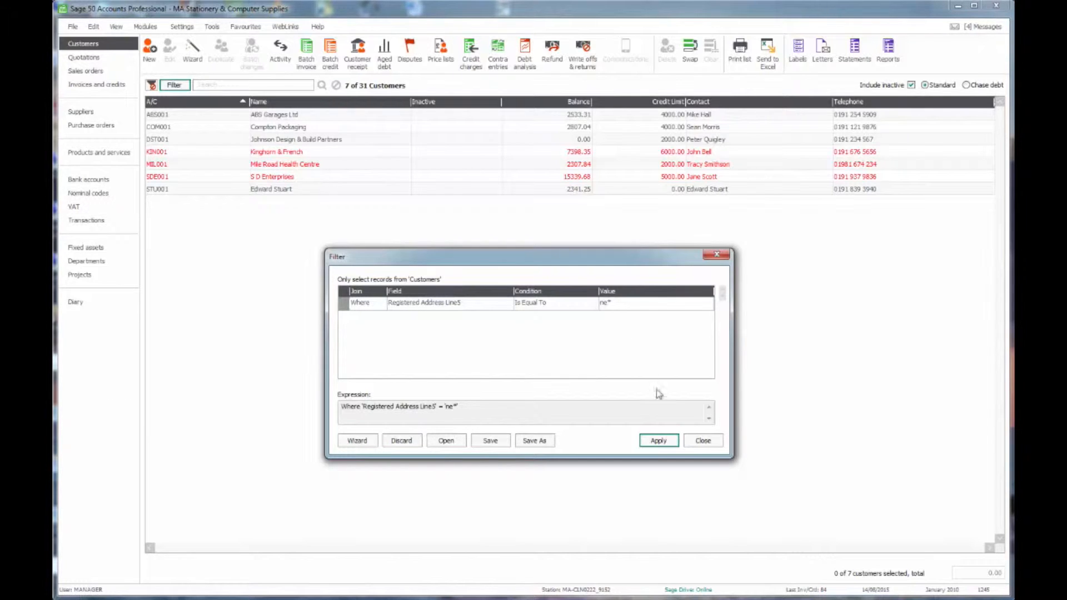
pyautogui.click(703, 441)
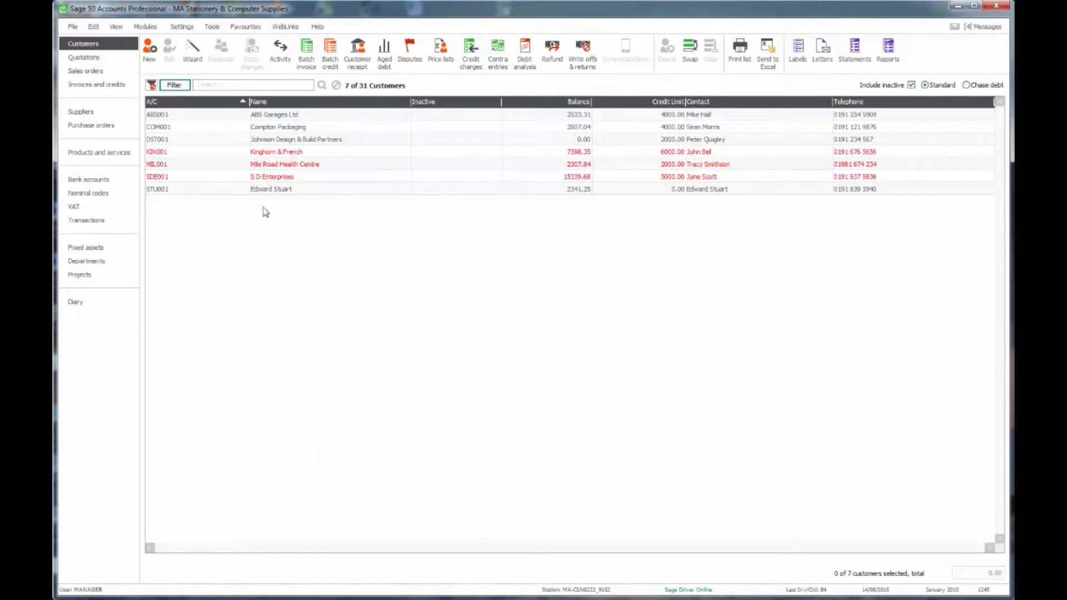
# Step: Toggle the customer filter off, on and off again so the full customer list is displayed
pyautogui.click(151, 86)
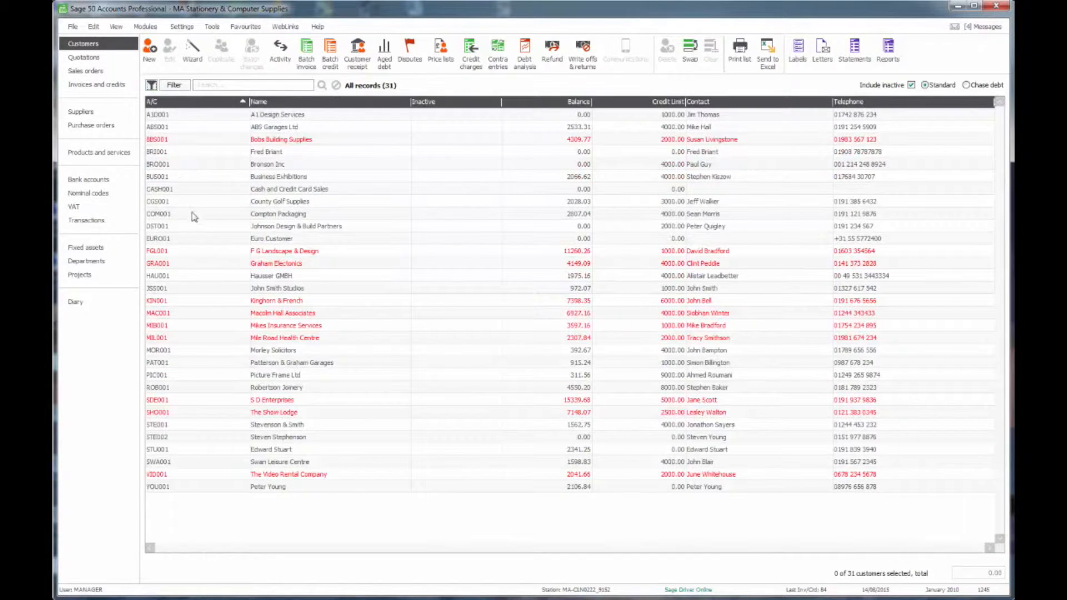
pyautogui.click(152, 86)
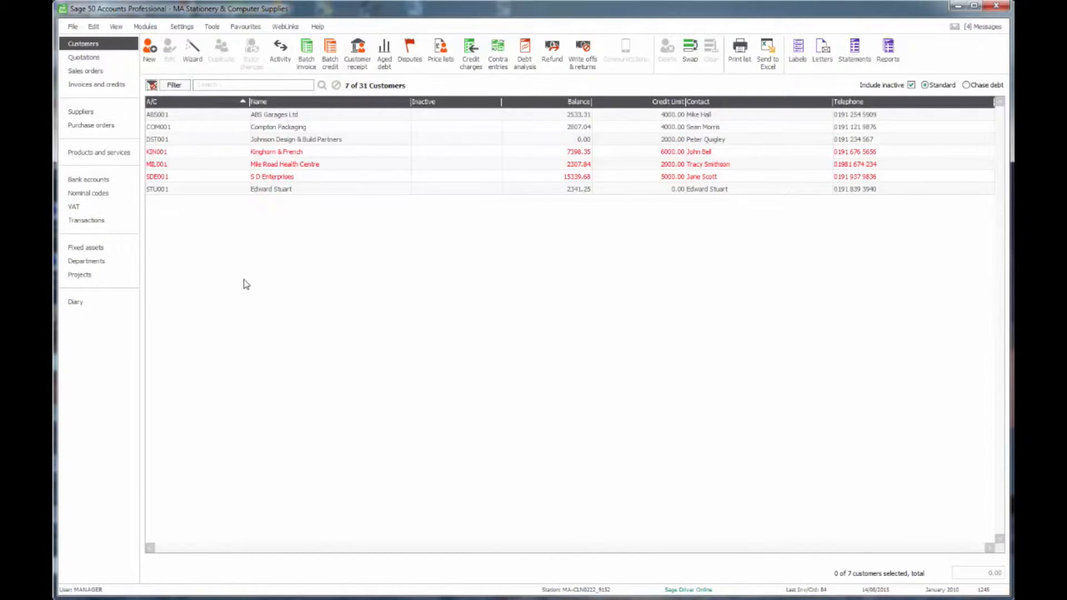
pyautogui.click(151, 86)
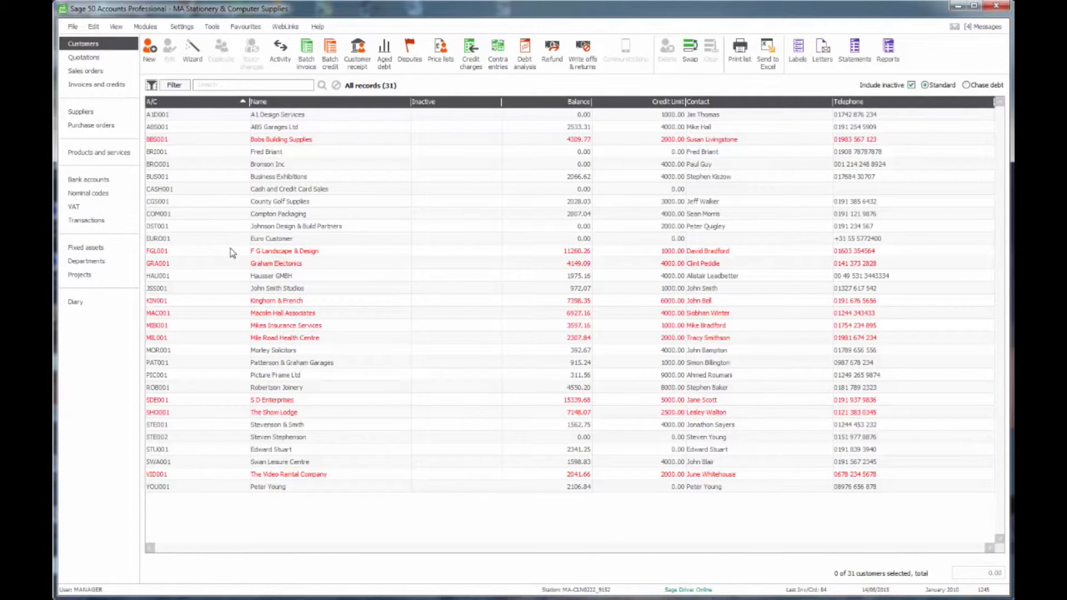
# Step: Start a filter on the invoices and credits list with the Where join on the Posted flag - Yes/No field
pyautogui.click(104, 86)
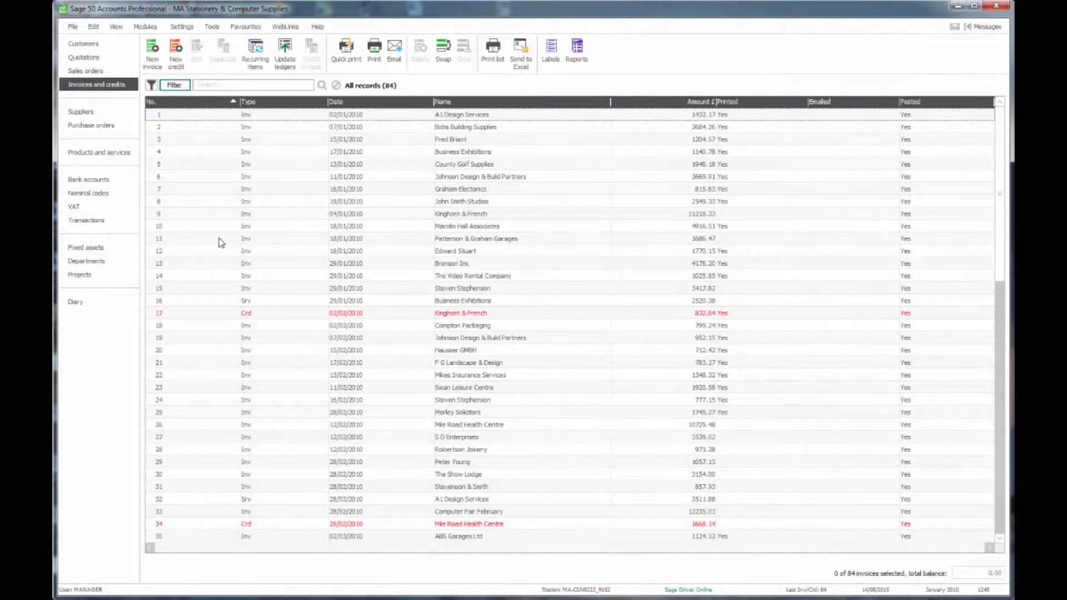
pyautogui.click(175, 87)
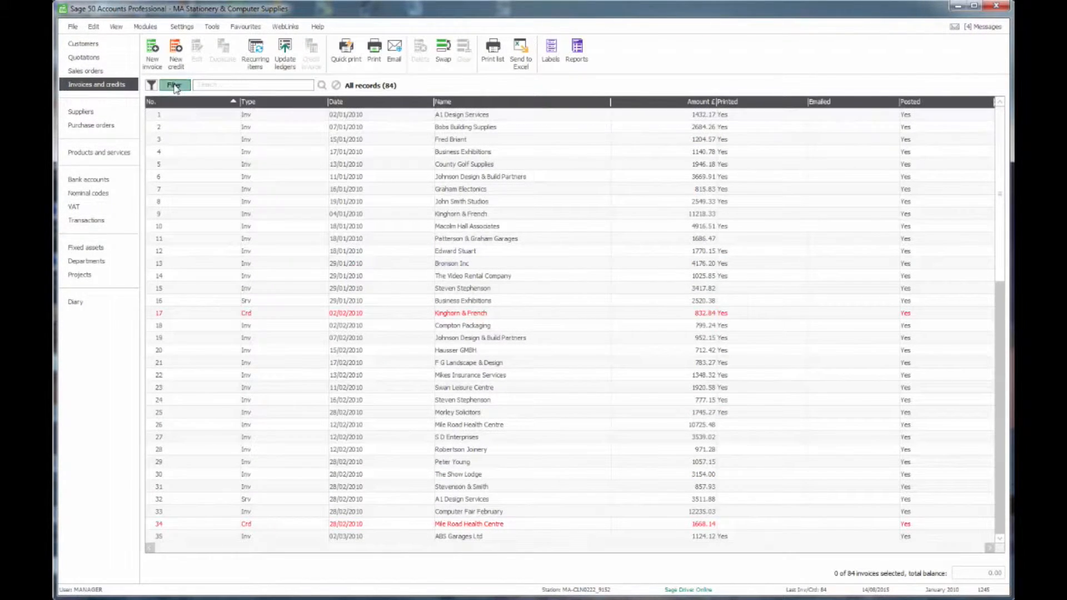
pyautogui.click(385, 253)
pyautogui.click(422, 255)
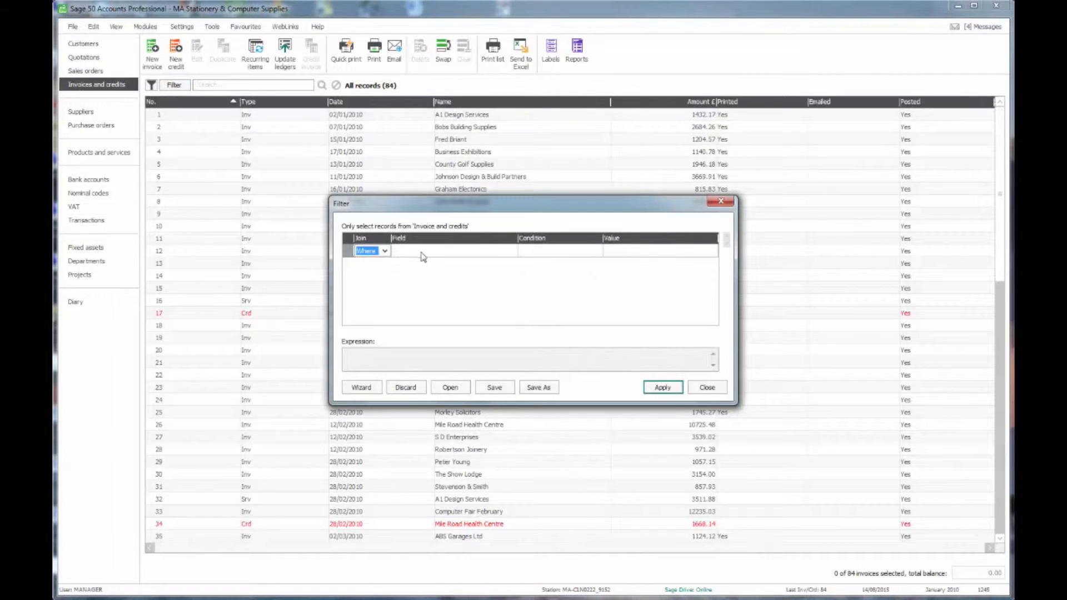
pyautogui.click(422, 254)
pyautogui.press('p')
pyautogui.press('p')
pyautogui.press('p')
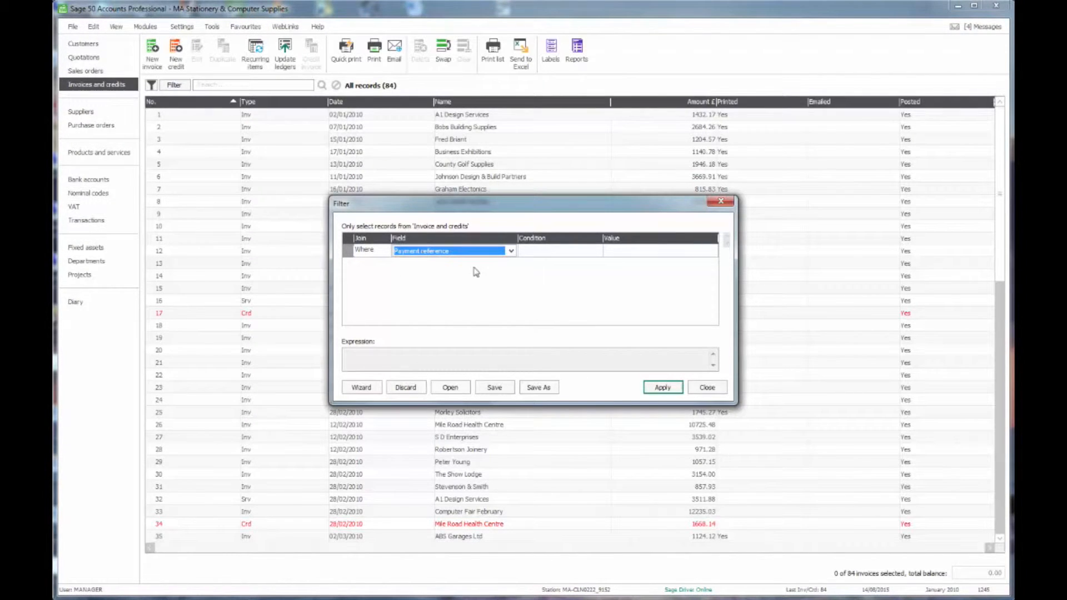
# Step: Set the posted flag filter's condition to Is Not Equal To and its value to Yes
pyautogui.click(552, 253)
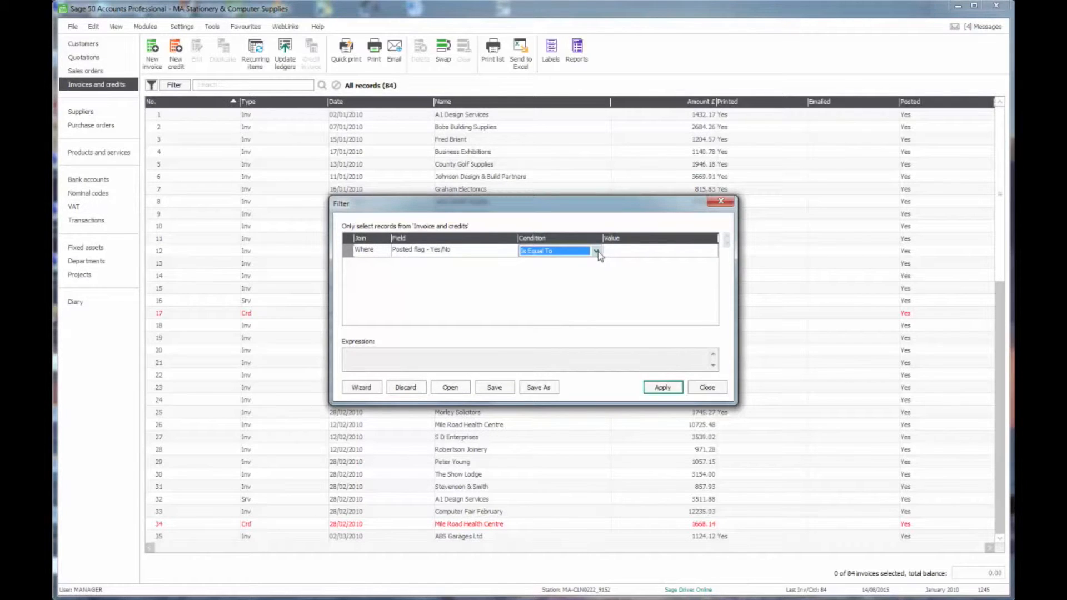
pyautogui.click(596, 251)
pyautogui.click(590, 272)
pyautogui.click(634, 254)
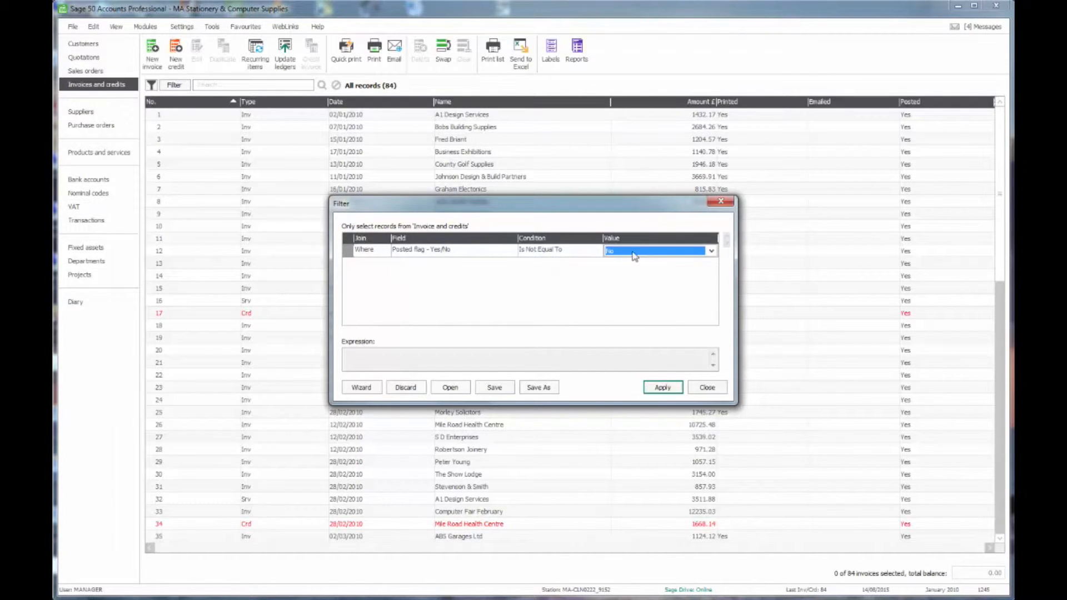
pyautogui.click(710, 251)
pyautogui.click(678, 271)
# Step: Apply the posted flag filter to view unposted invoices, and switch it off again to list all records
pyautogui.click(663, 387)
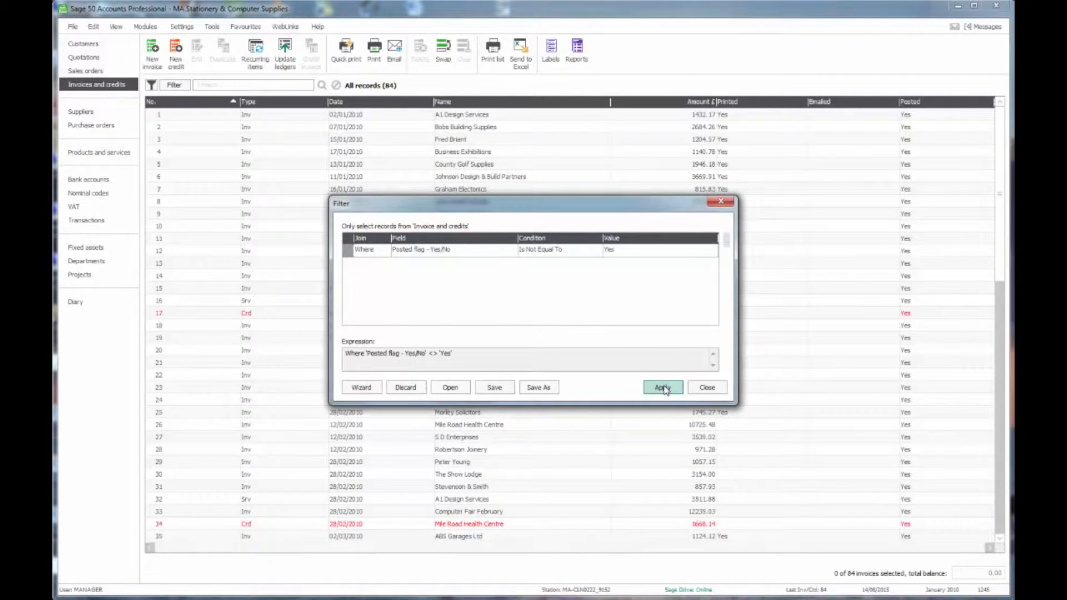
pyautogui.moveTo(632, 207); pyautogui.dragTo(636, 249)
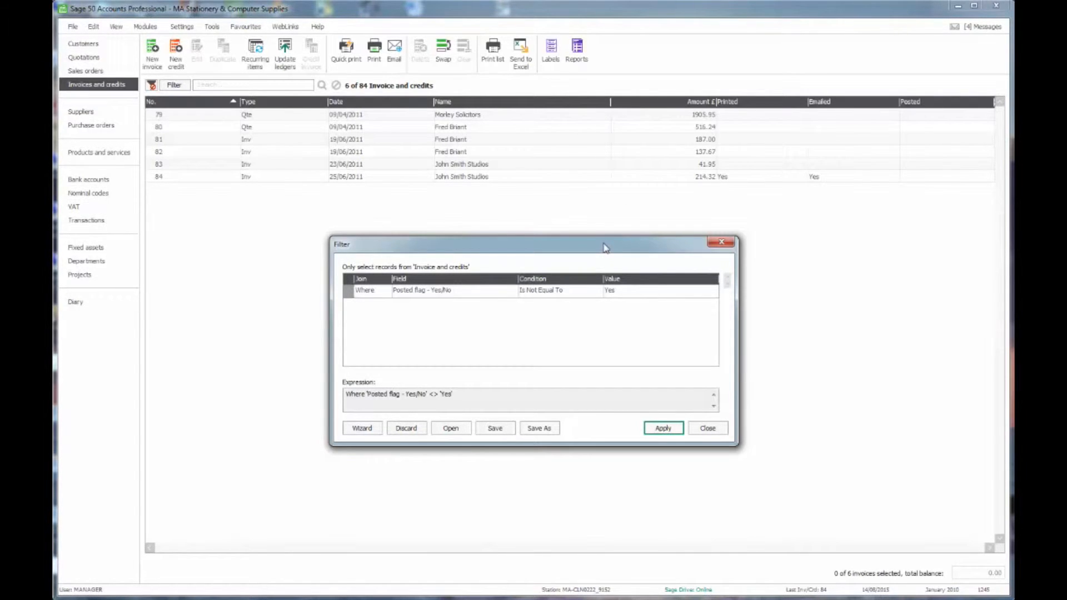
pyautogui.click(708, 428)
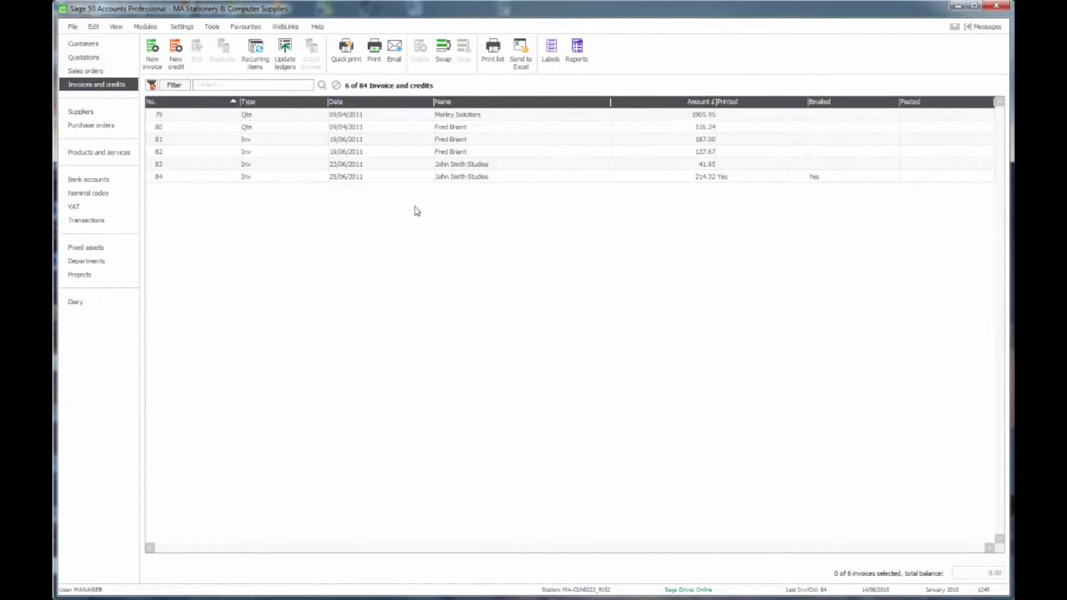
pyautogui.click(152, 85)
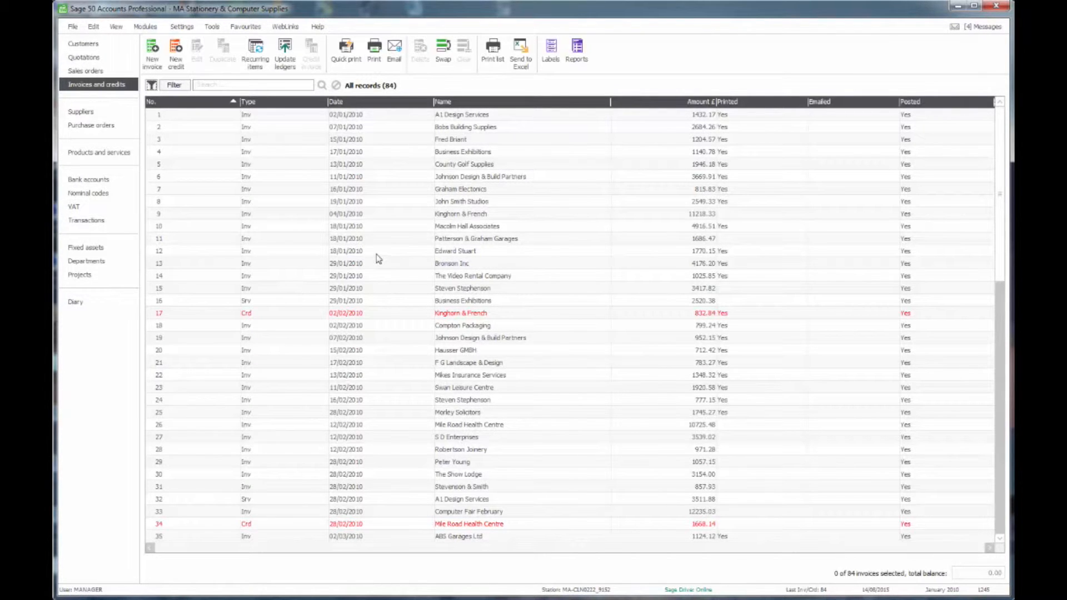
# Step: Filter the transactions list to records where Details Is Equal To rent
pyautogui.click(92, 221)
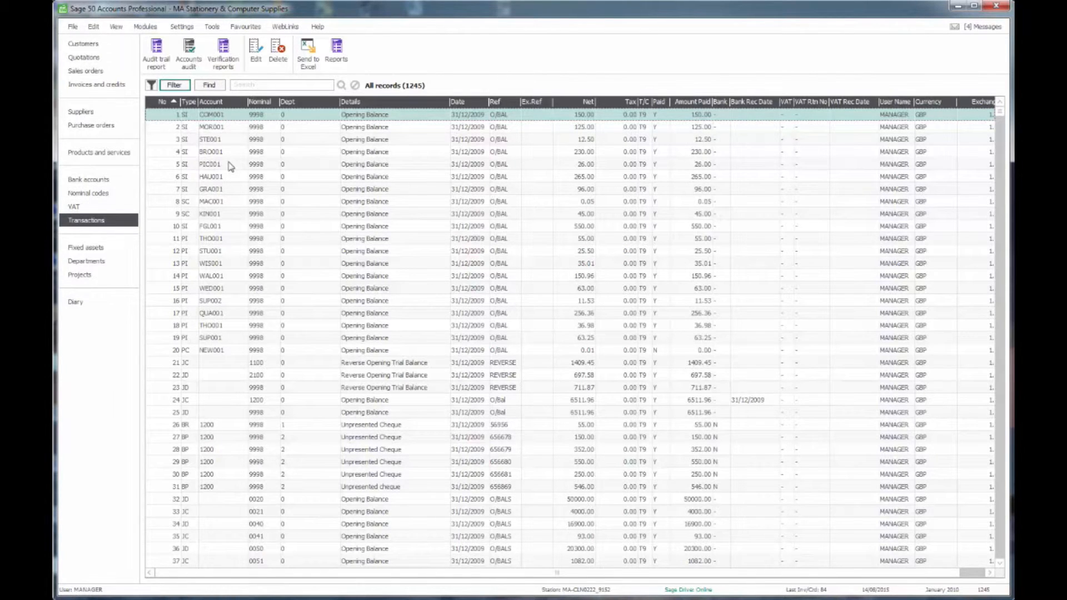
pyautogui.click(174, 85)
pyautogui.click(385, 250)
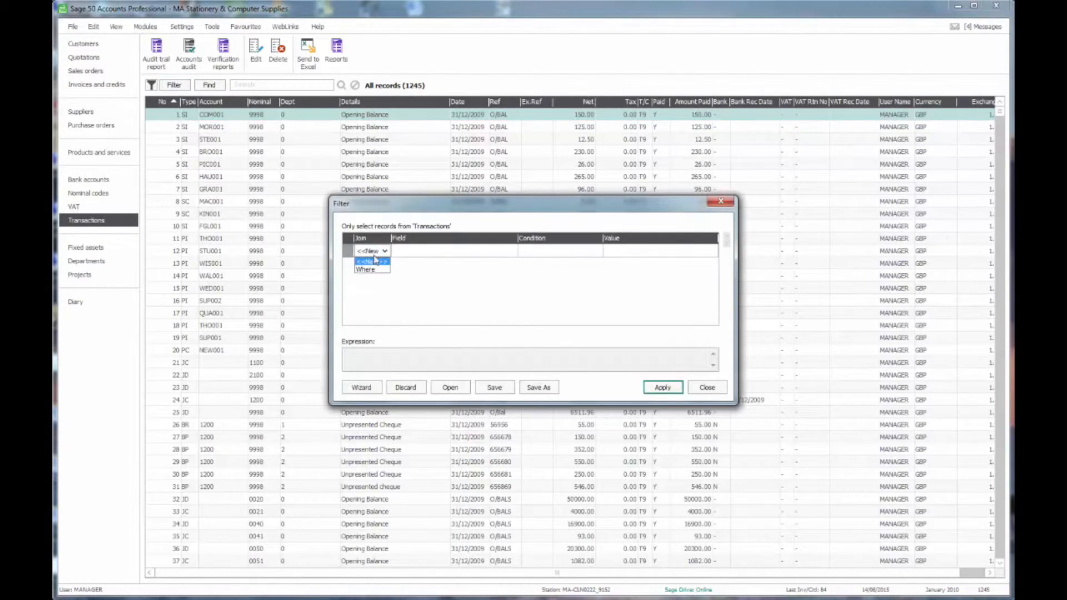
pyautogui.click(413, 253)
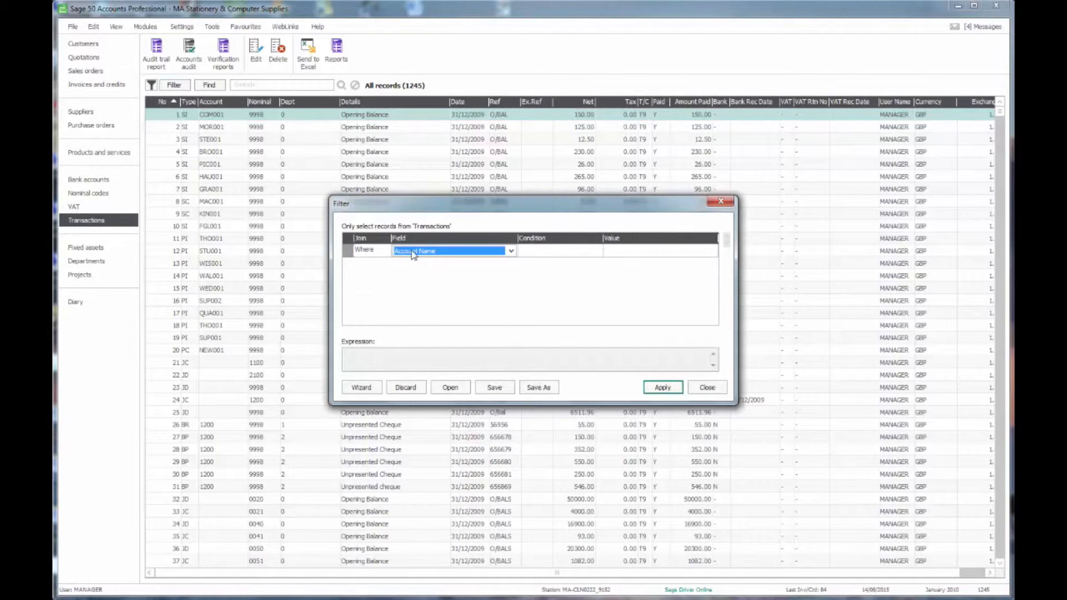
pyautogui.press('d')
pyautogui.press('d')
pyautogui.press('d')
pyautogui.click(543, 255)
pyautogui.click(620, 254)
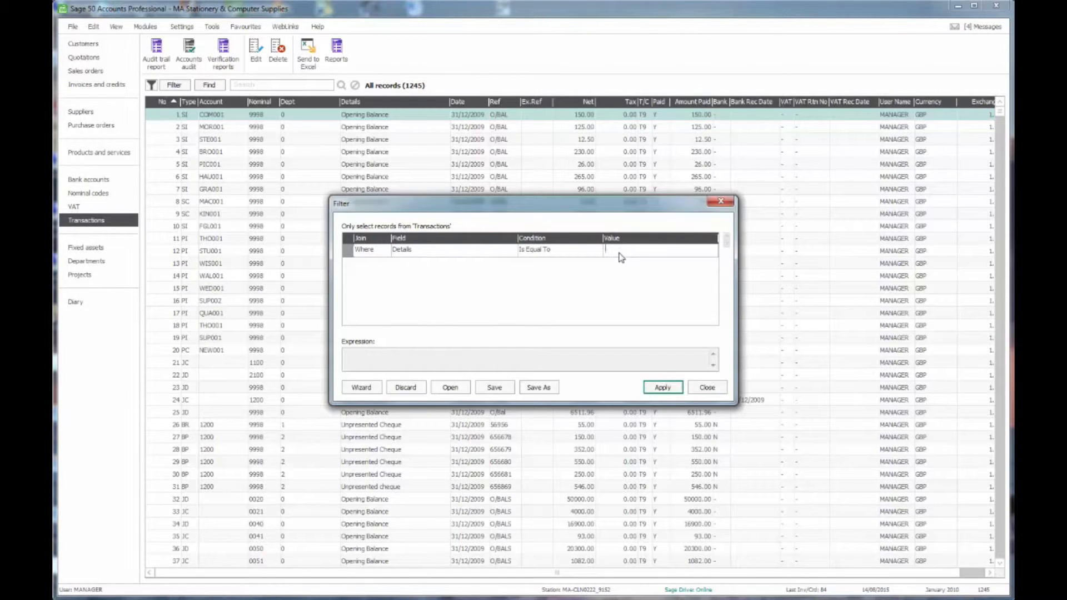
pyautogui.write('rent')
pyautogui.click(663, 389)
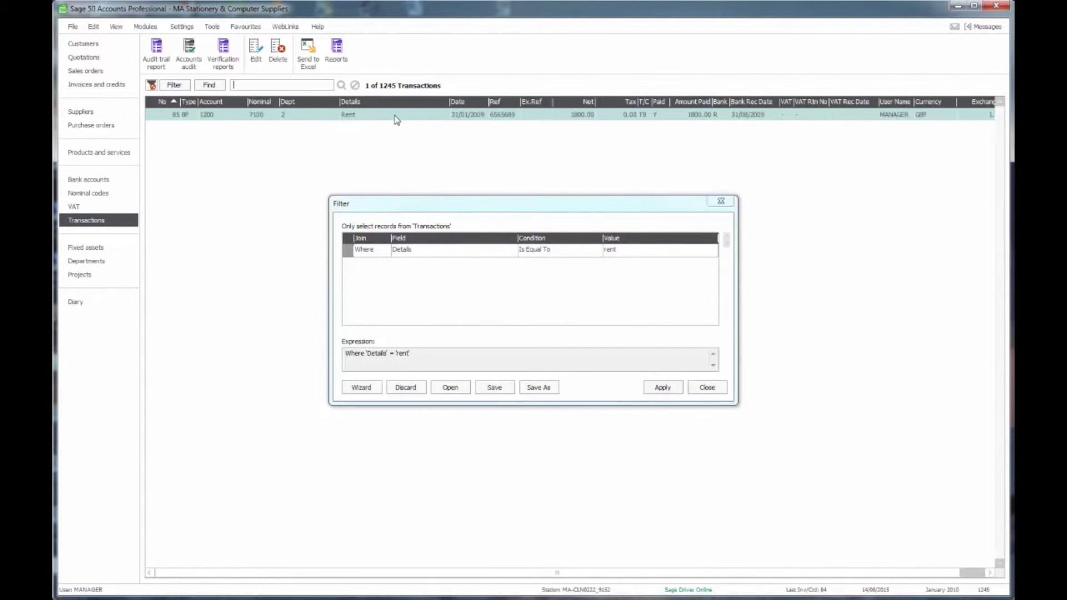
# Step: Change the Details filter value to rent*, apply it and move the filter window aside to reveal the transactions
pyautogui.click(626, 251)
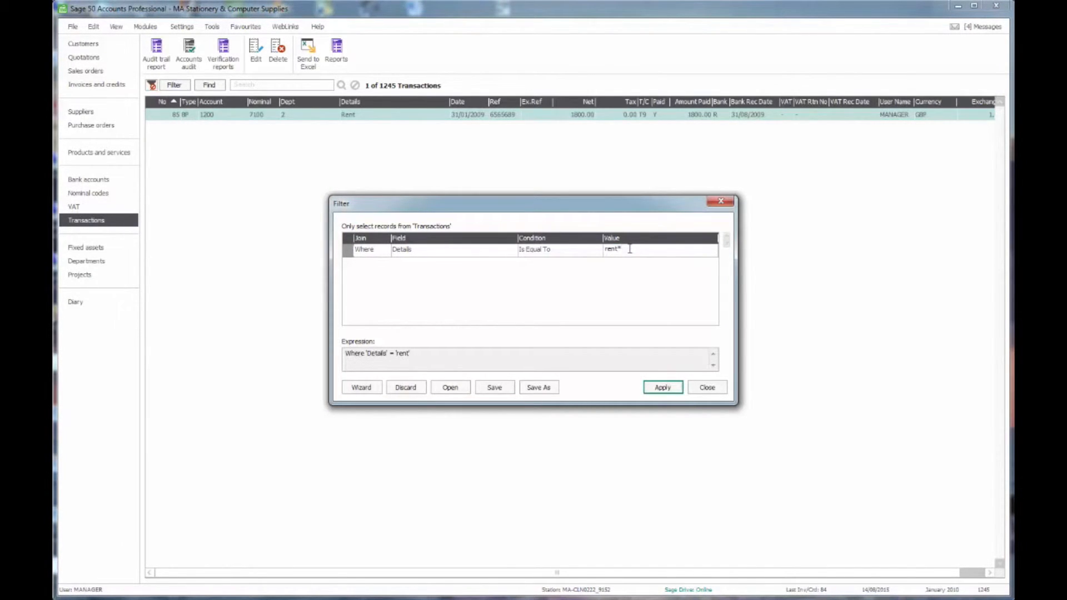
pyautogui.click(665, 391)
pyautogui.click(663, 388)
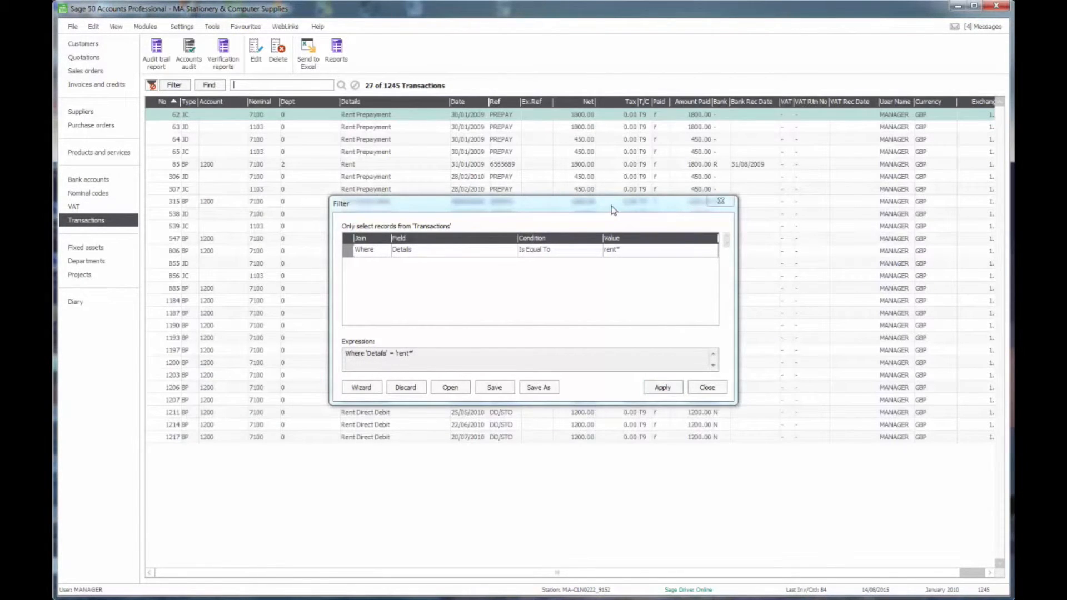
pyautogui.moveTo(612, 209); pyautogui.dragTo(755, 209)
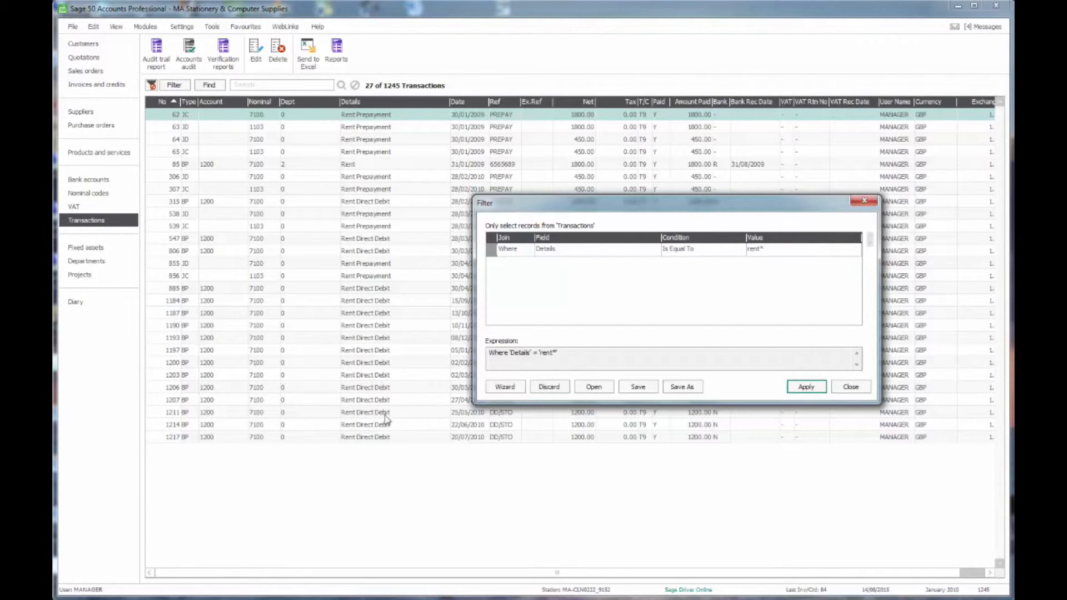
# Step: Change the Details filter value to $rent and apply it to the transactions
pyautogui.click(778, 252)
pyautogui.click(778, 249)
pyautogui.write('$')
pyautogui.click(807, 387)
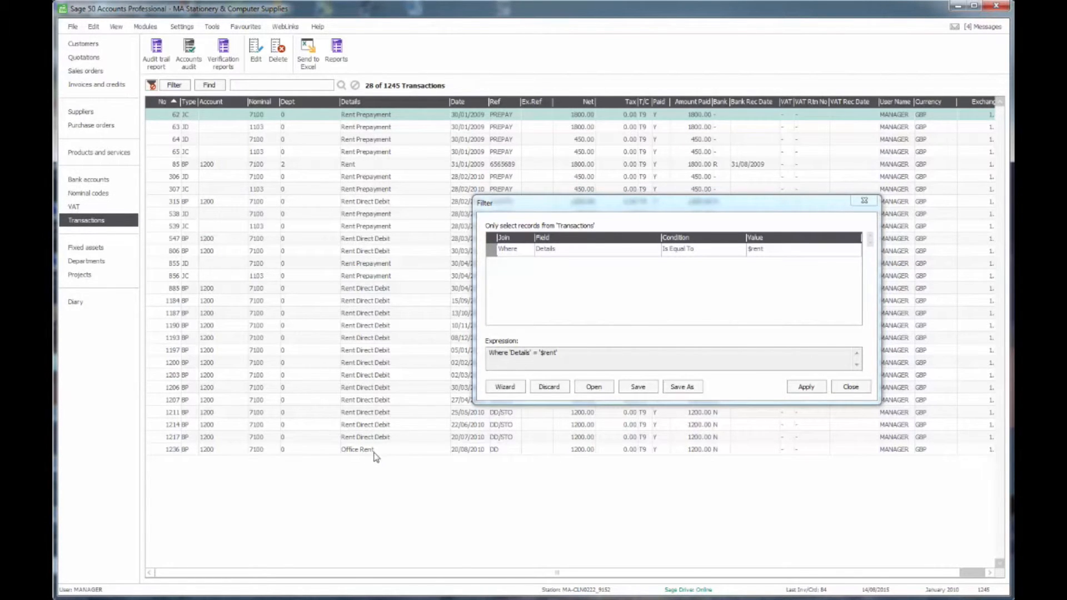
# Step: Add an And condition where Date Is Greater Than 01/01/10 to the transactions filter, apply it and close the filter window
pyautogui.click(522, 264)
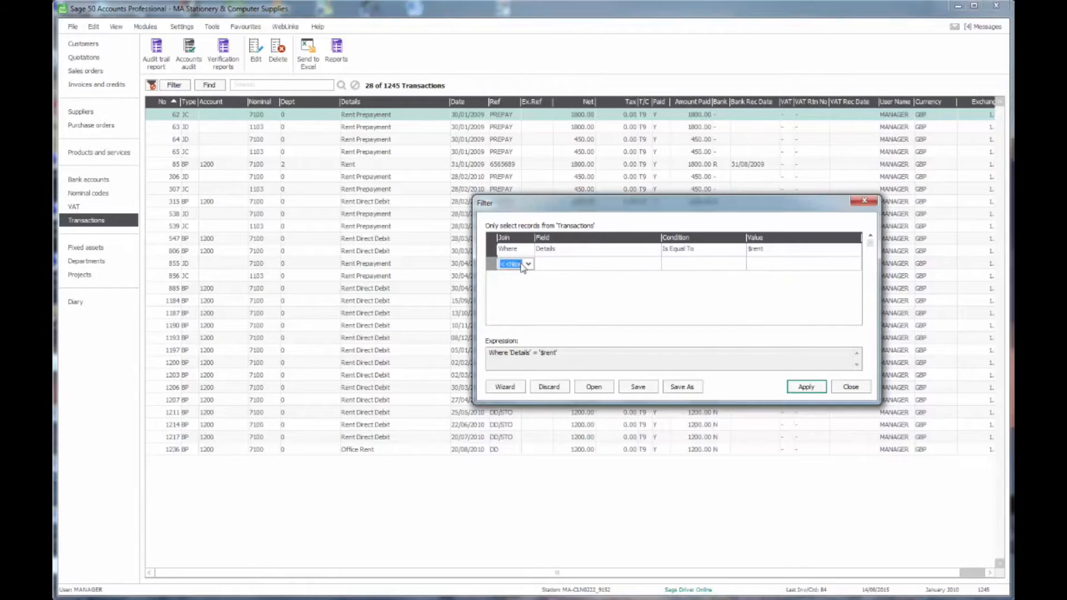
pyautogui.click(527, 264)
pyautogui.click(520, 283)
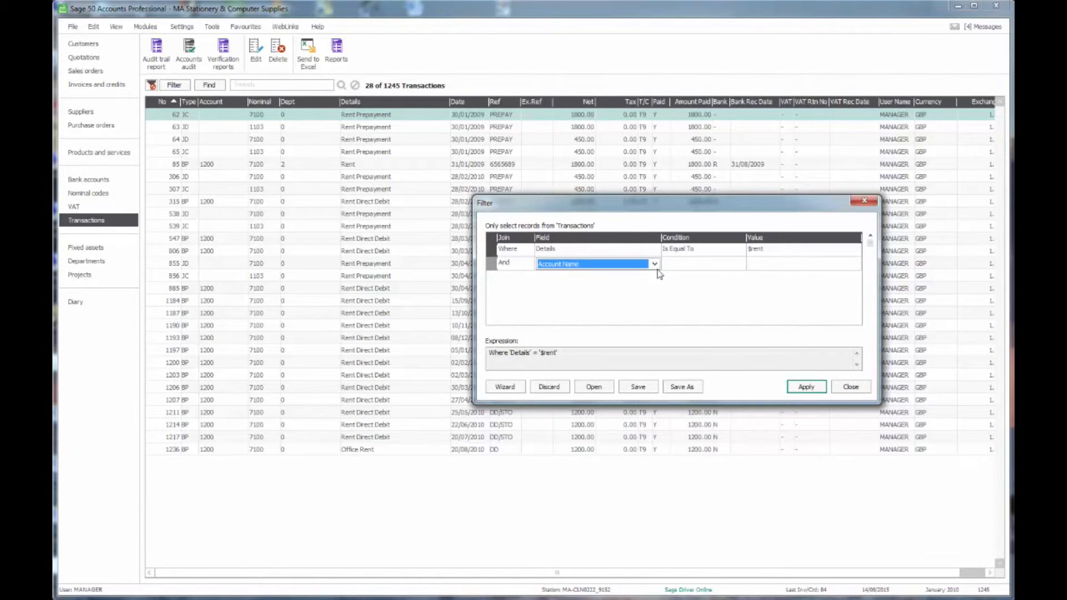
pyautogui.press('d')
pyautogui.click(689, 266)
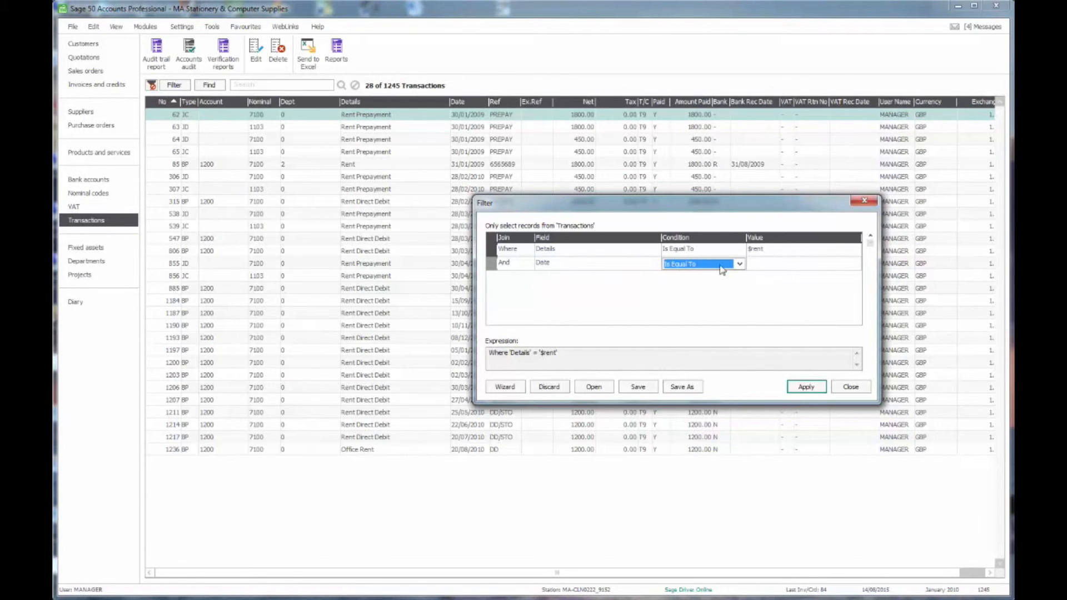
pyautogui.click(740, 265)
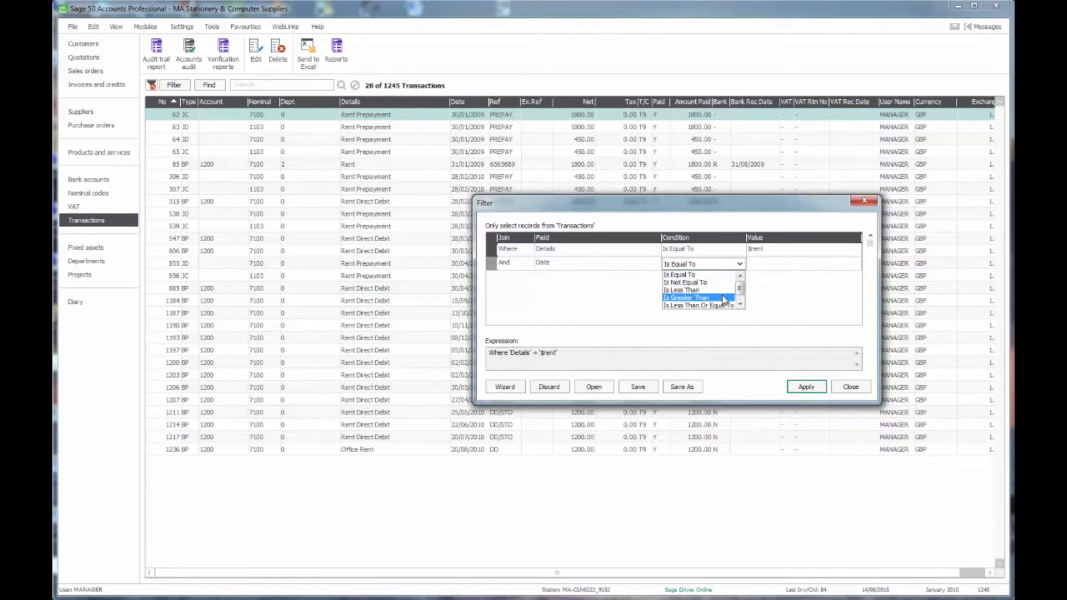
pyautogui.click(726, 298)
pyautogui.click(762, 268)
pyautogui.write('010110')
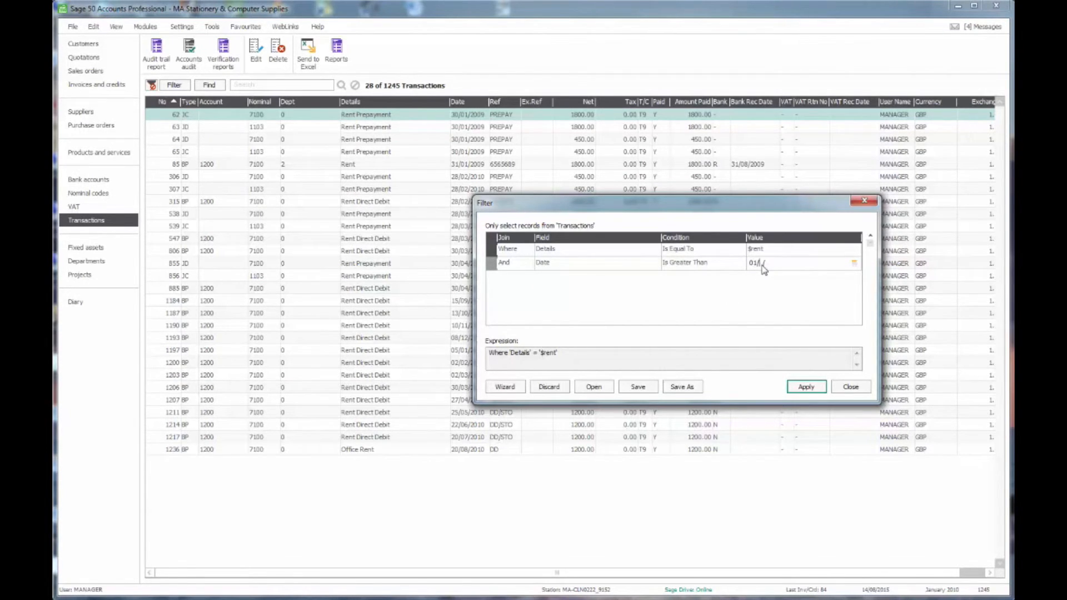
pyautogui.click(806, 386)
pyautogui.click(851, 387)
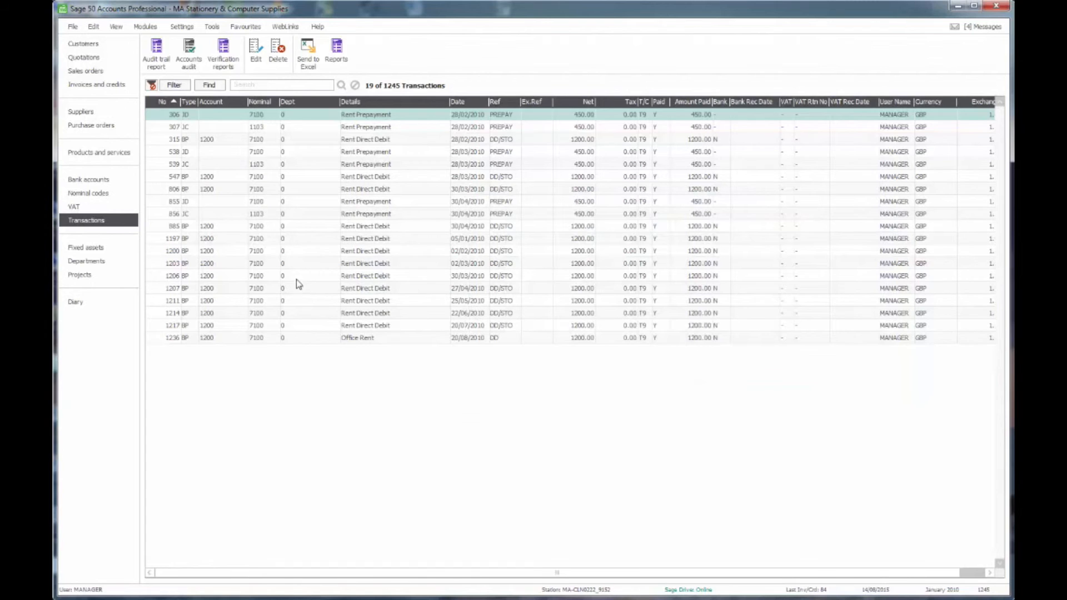
# Step: Remove the last used filter from the transactions list, reapply it, and remove it again to list all records
pyautogui.click(152, 87)
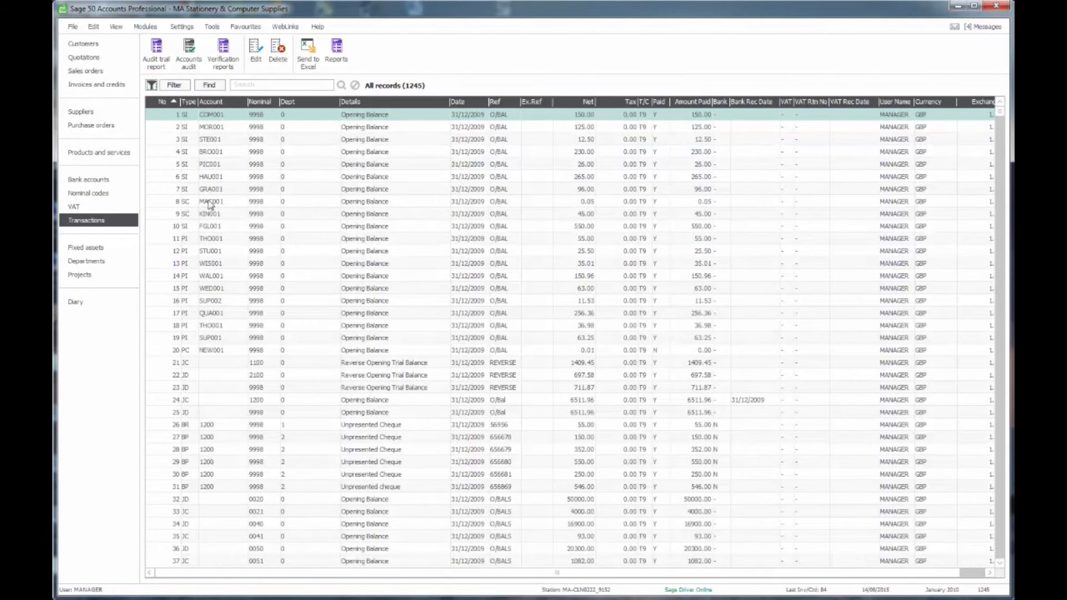
pyautogui.click(152, 87)
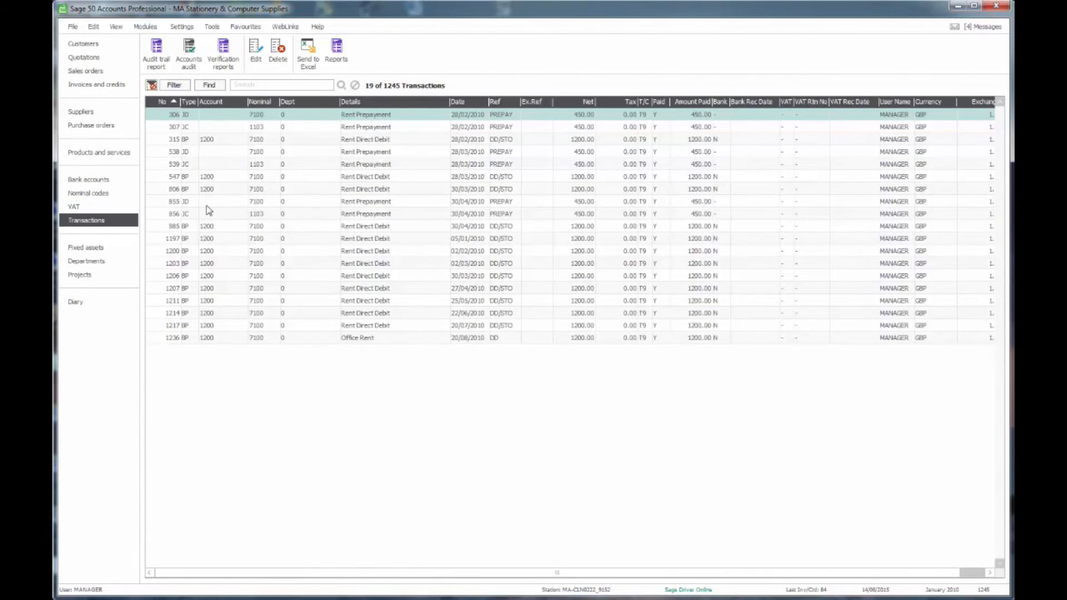
pyautogui.click(152, 86)
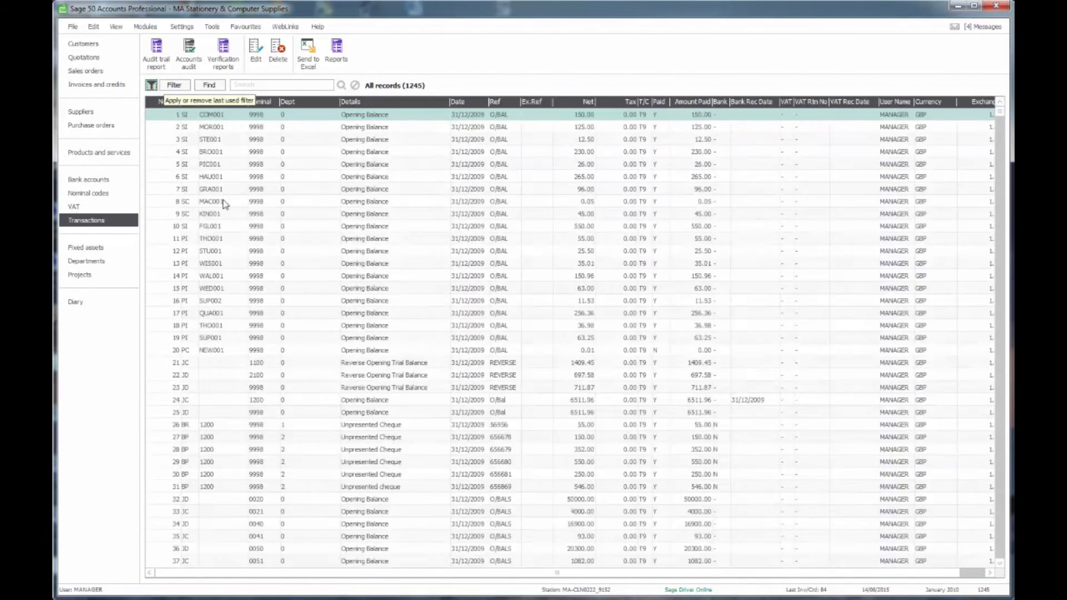